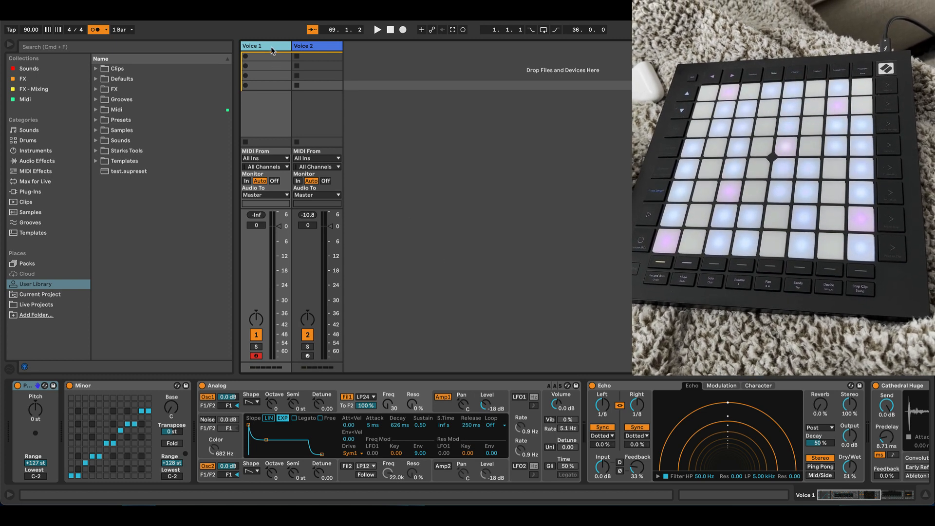
Step: Examine the full device chains of the Voice 1 and Voice 2 tracks, from the Pitch device through to the last effect
{"action": "left_click", "coordinate": [269, 45]}
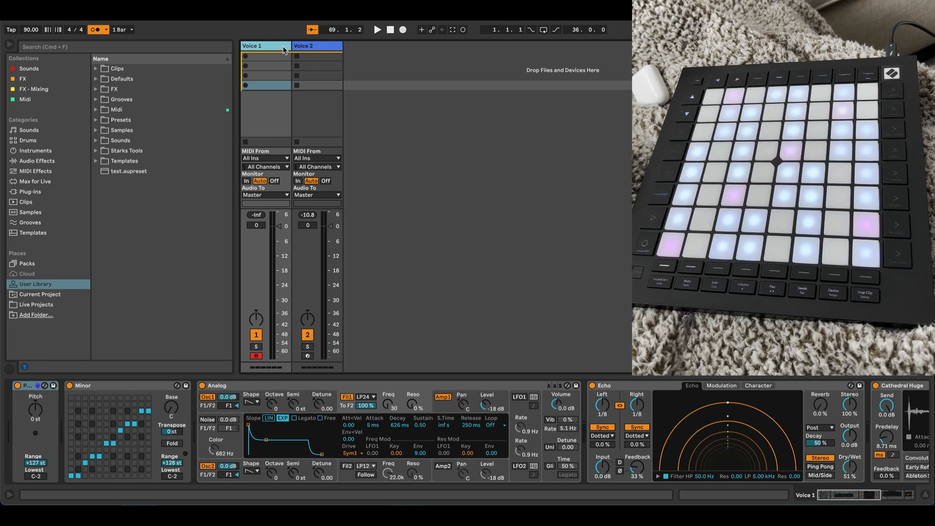
{"action": "left_click", "coordinate": [307, 46]}
{"action": "left_click", "coordinate": [270, 46]}
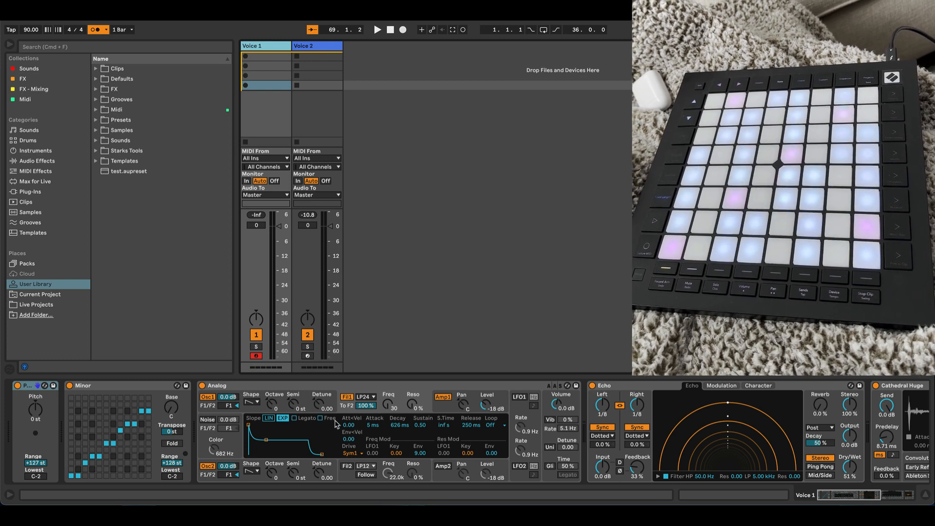
{"action": "scroll", "coordinate": [452, 424], "scroll_direction": "right", "scroll_amount": 5}
{"action": "scroll", "coordinate": [452, 424], "scroll_direction": "right", "scroll_amount": 10}
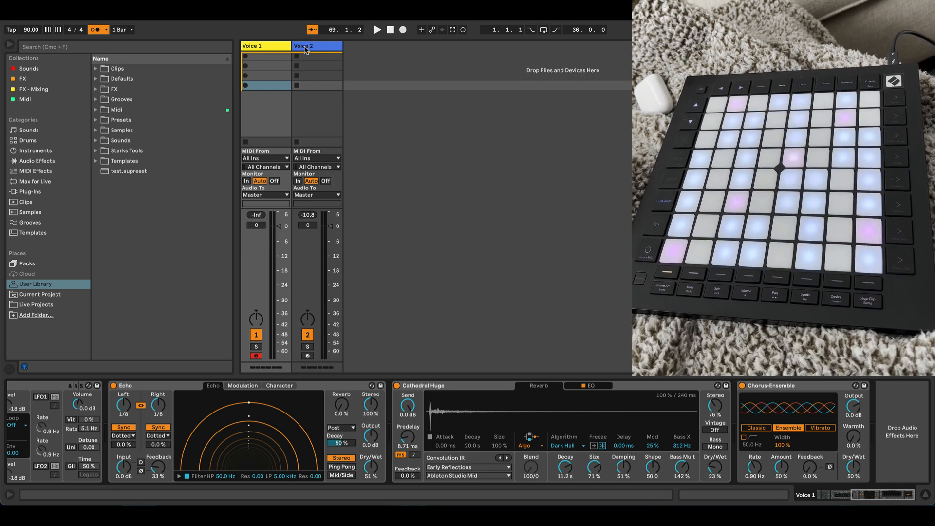
{"action": "scroll", "coordinate": [222, 422], "scroll_direction": "left", "scroll_amount": 15}
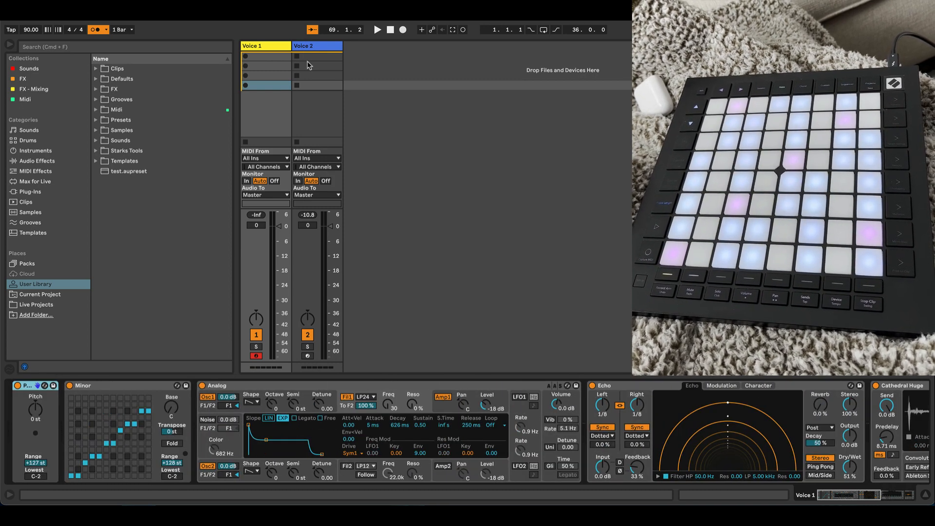
{"action": "left_click", "coordinate": [311, 47]}
{"action": "scroll", "coordinate": [30, 430], "scroll_direction": "left", "scroll_amount": 15}
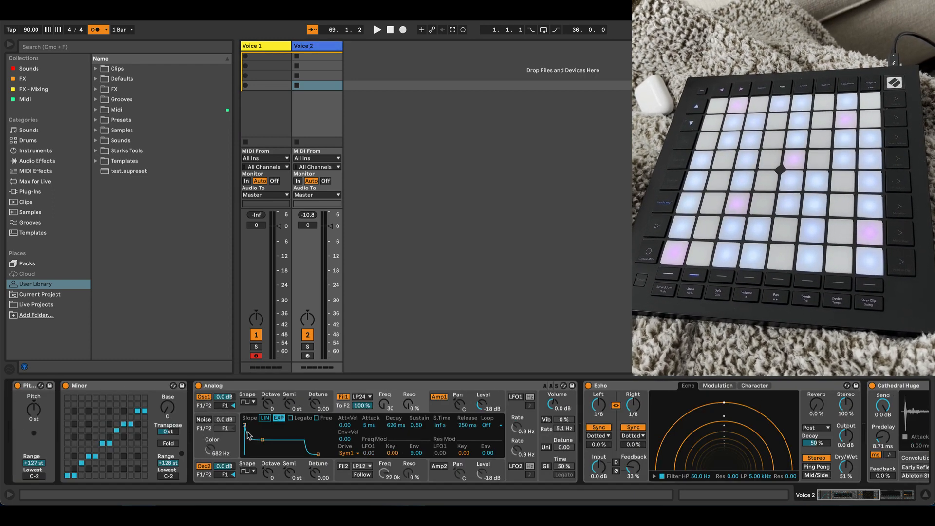
{"action": "scroll", "coordinate": [395, 440], "scroll_direction": "right", "scroll_amount": 10}
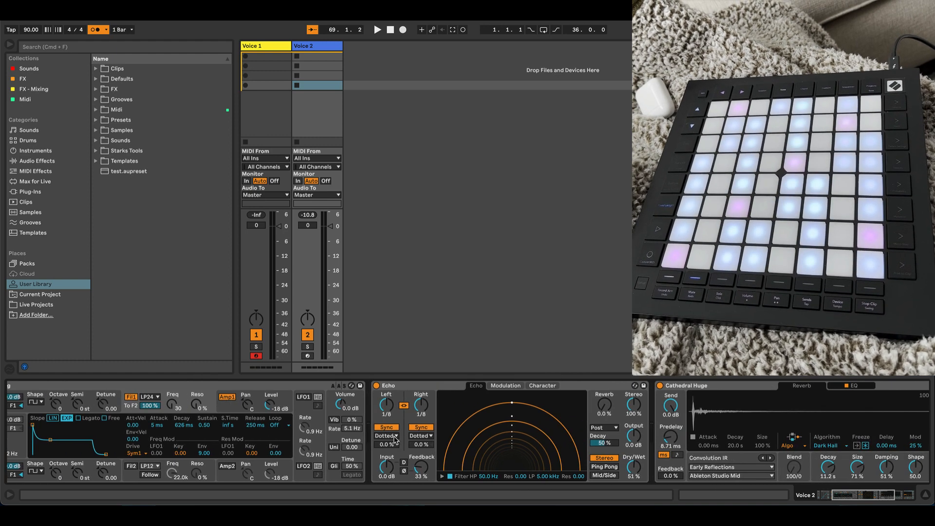
{"action": "scroll", "coordinate": [396, 440], "scroll_direction": "right", "scroll_amount": 4}
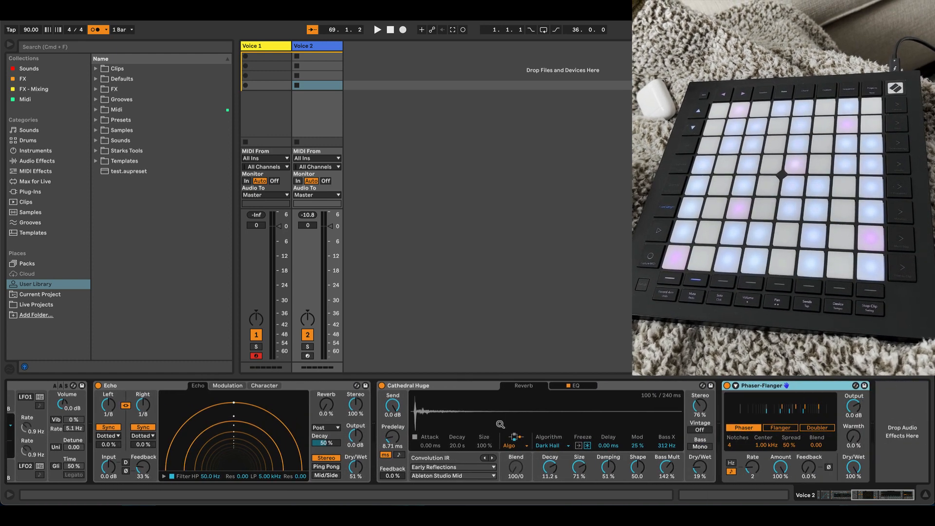
{"action": "scroll", "coordinate": [482, 398], "scroll_direction": "left", "scroll_amount": 14}
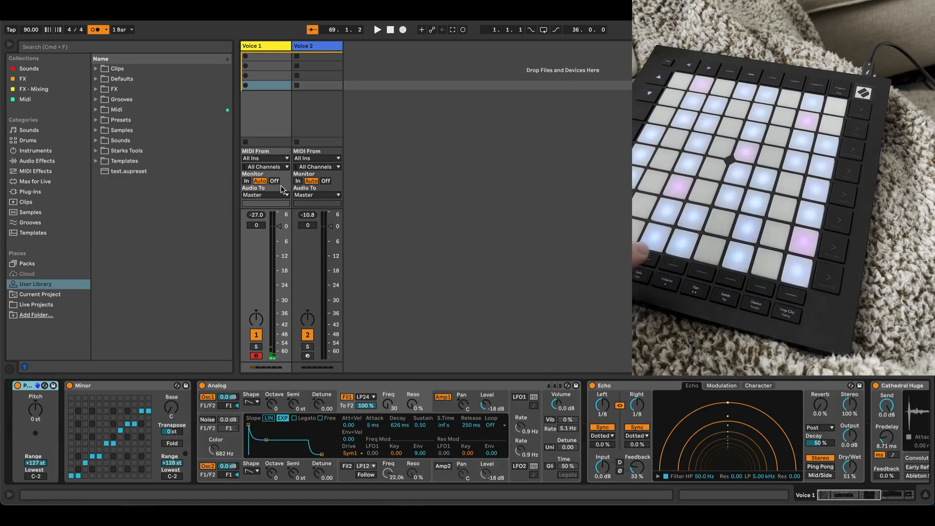
Step: Arm Voice 2, switch the record arm back to Voice 1, and start the transport for recording a Voice 1 clip
{"action": "left_click", "coordinate": [308, 356]}
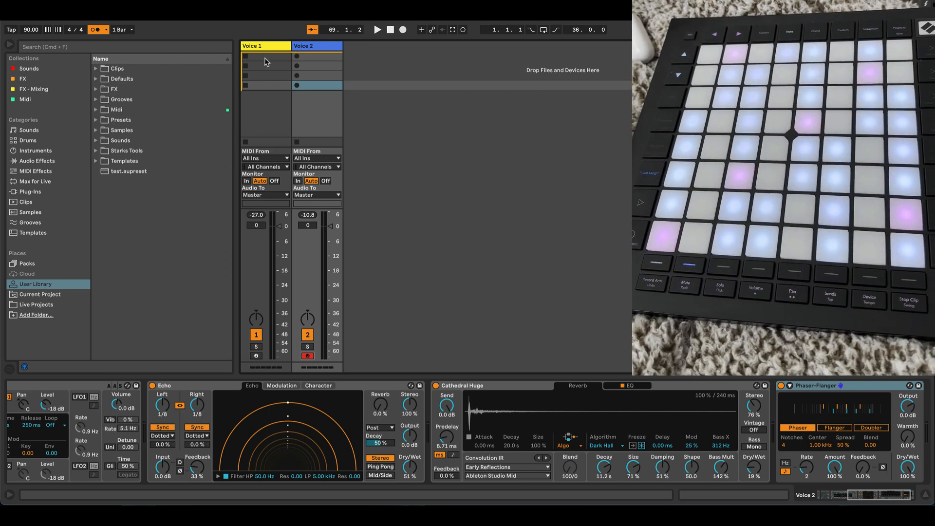
{"action": "left_click", "coordinate": [265, 58]}
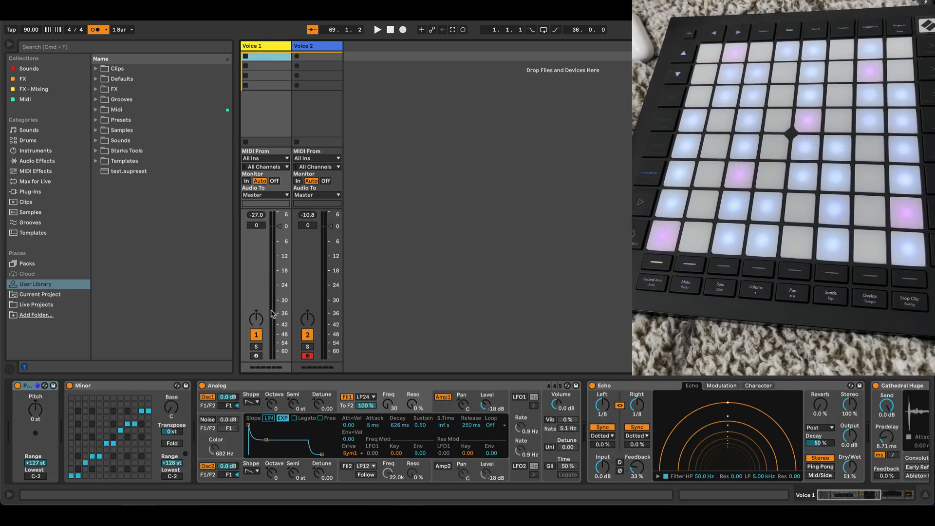
{"action": "left_click", "coordinate": [256, 356]}
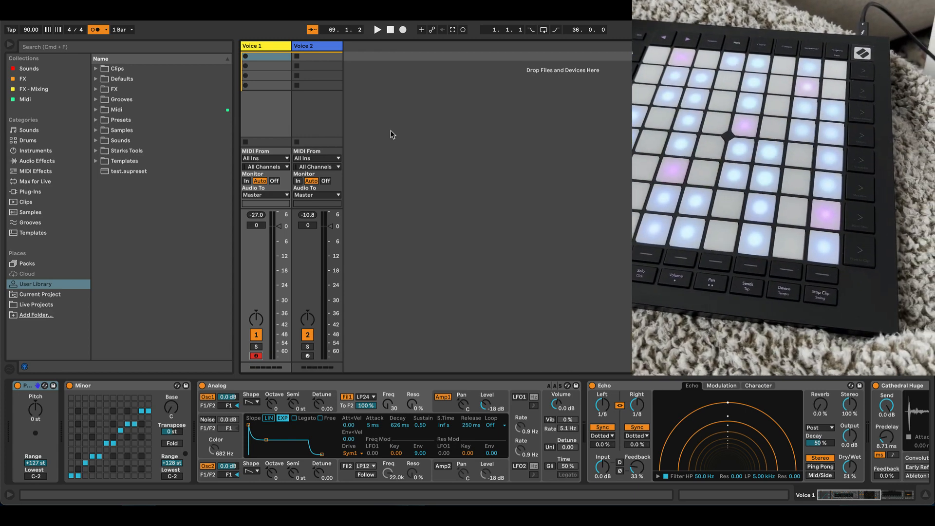
{"action": "key", "text": "space"}
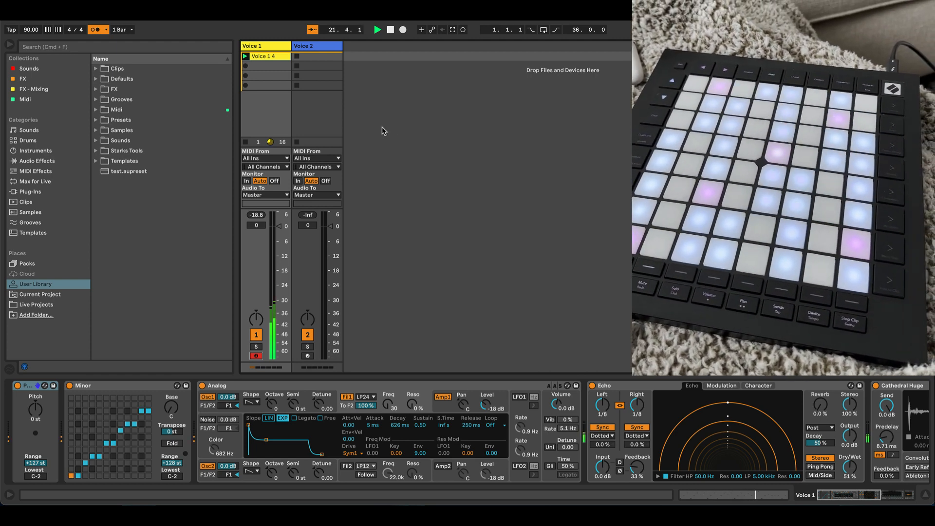
Step: Select and arm the Voice 2 track for recording a clip alongside the playing Voice 1 clip
{"action": "left_click", "coordinate": [321, 49]}
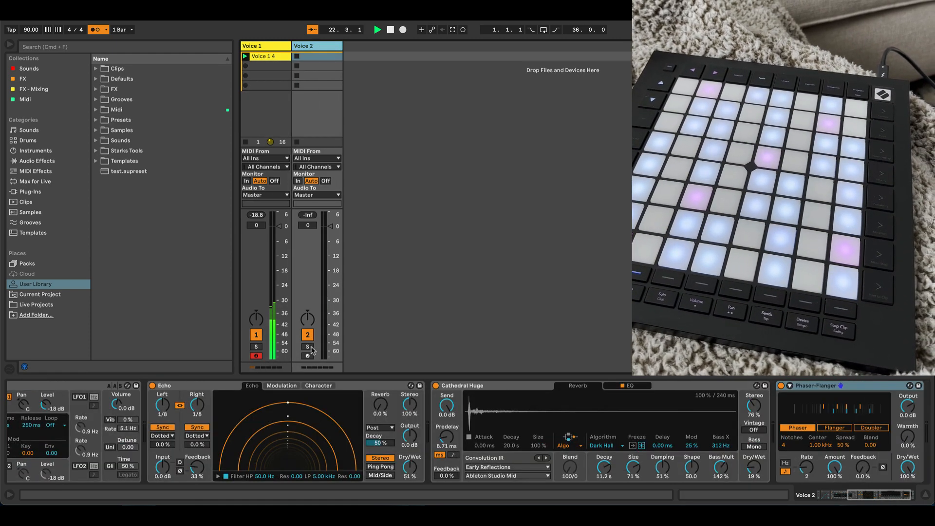
{"action": "left_click", "coordinate": [307, 356]}
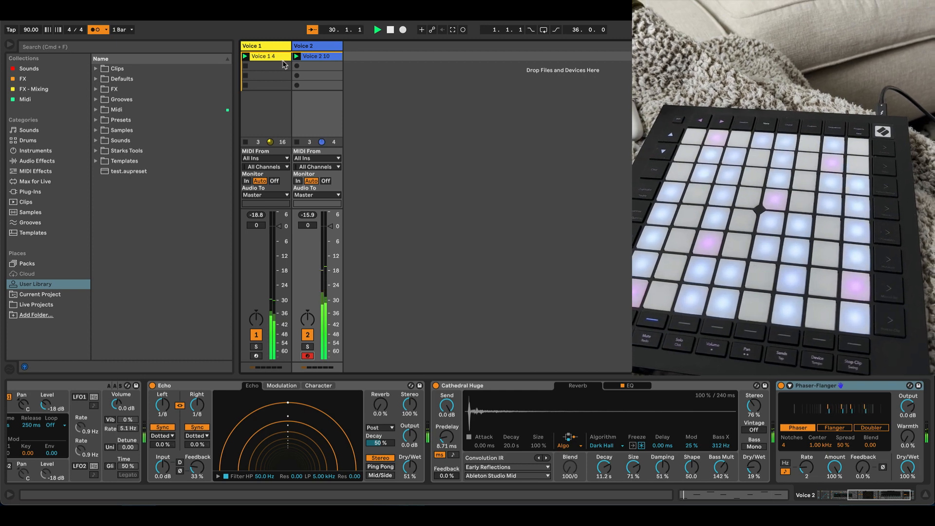
Step: Lower the A#3 note velocities in the Voice 1 clip to 53 at 1.4 and 47 at 2.4, using an enlarged velocity lane
{"action": "double_click", "coordinate": [276, 57]}
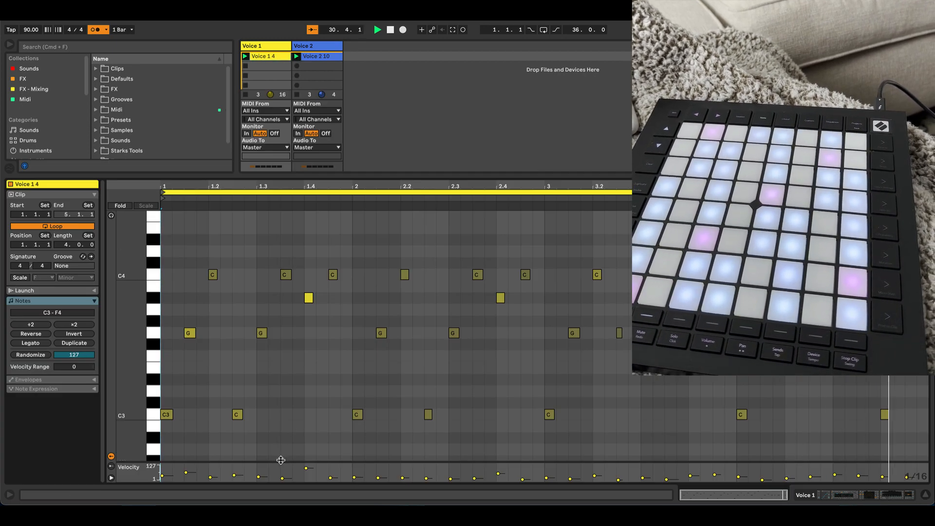
{"action": "mouse_move", "coordinate": [275, 461]}
{"action": "left_mouse_down"}
{"action": "mouse_move", "coordinate": [276, 438]}
{"action": "mouse_move", "coordinate": [306, 464]}
{"action": "left_mouse_up"}
{"action": "left_click", "coordinate": [308, 298]}
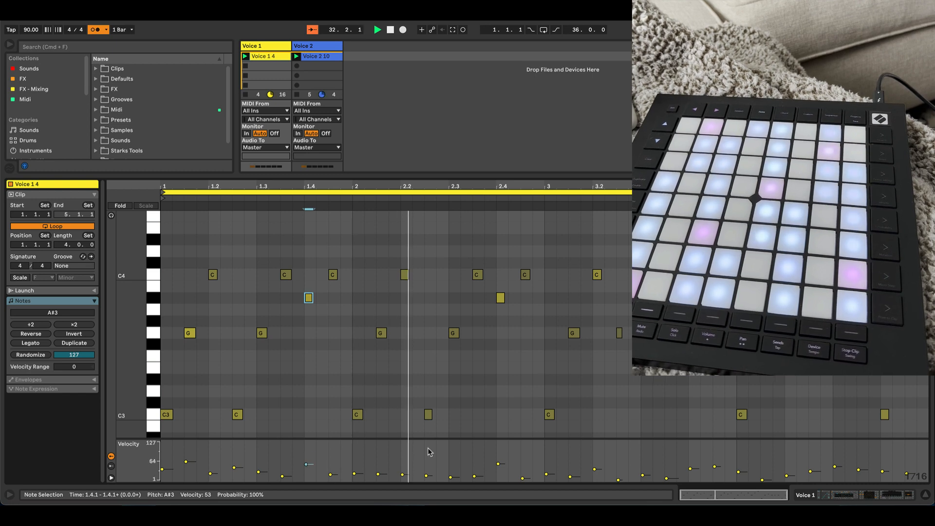
{"action": "left_click", "coordinate": [498, 465]}
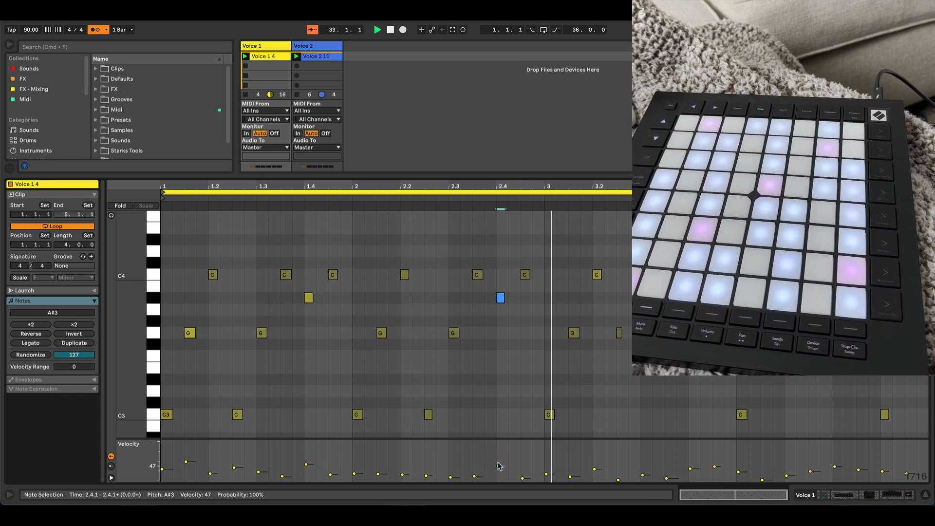
Step: In the Voice 2 clip, lower the G3 note at 1.3.3 to velocity 57, slightly reduce the C3 note at 1.3, and stop playback
{"action": "left_click", "coordinate": [326, 58]}
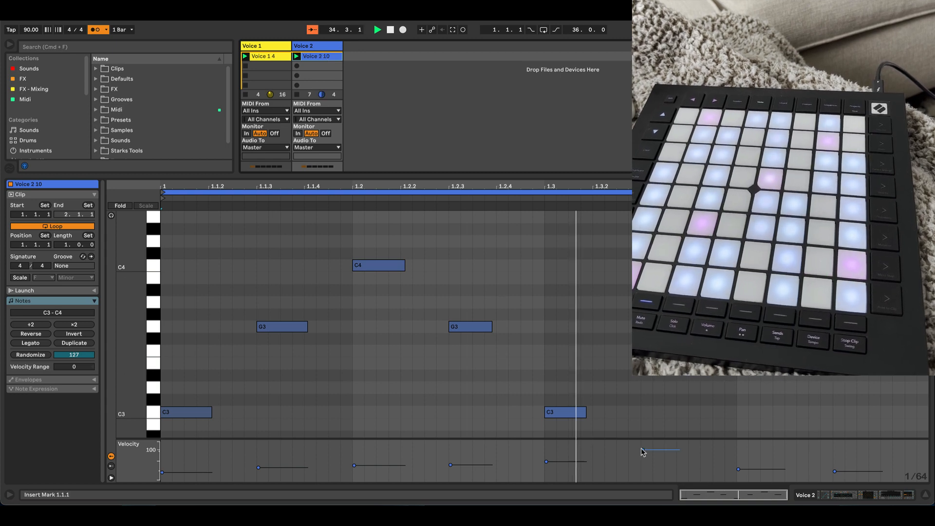
{"action": "left_click_drag", "start_coordinate": [642, 449], "coordinate": [643, 462]}
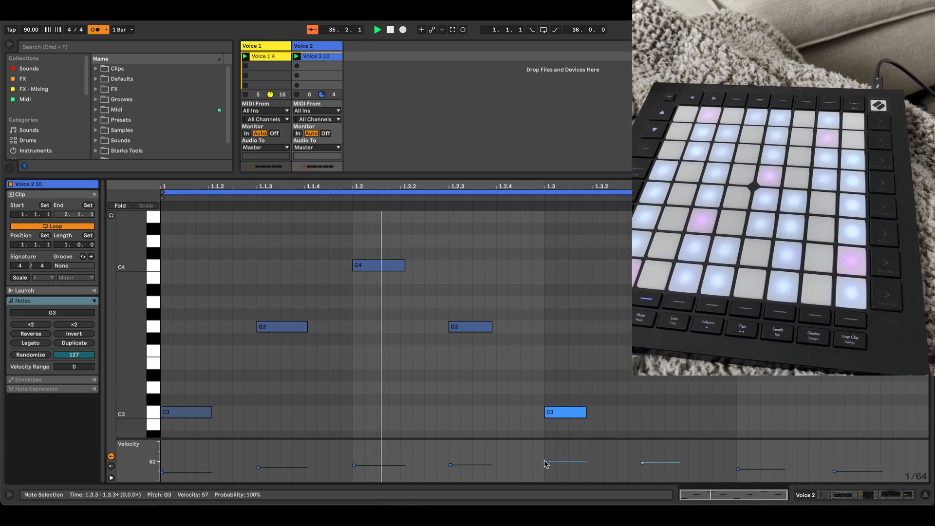
{"action": "left_click_drag", "start_coordinate": [546, 461], "coordinate": [545, 465]}
{"action": "key", "text": "space"}
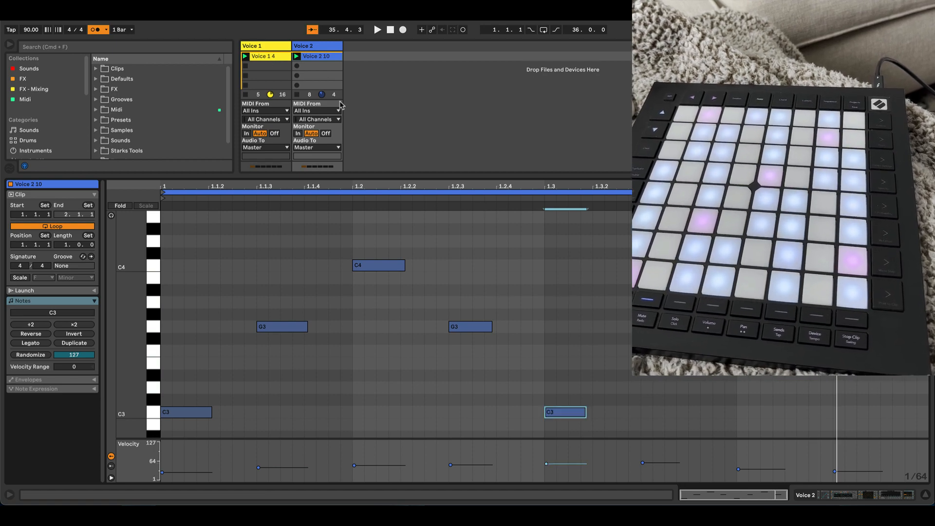
Step: Compare the Pitch, scale and Analog devices on the Voice 1 and Voice 2 tracks
{"action": "key", "text": "shift+Tab"}
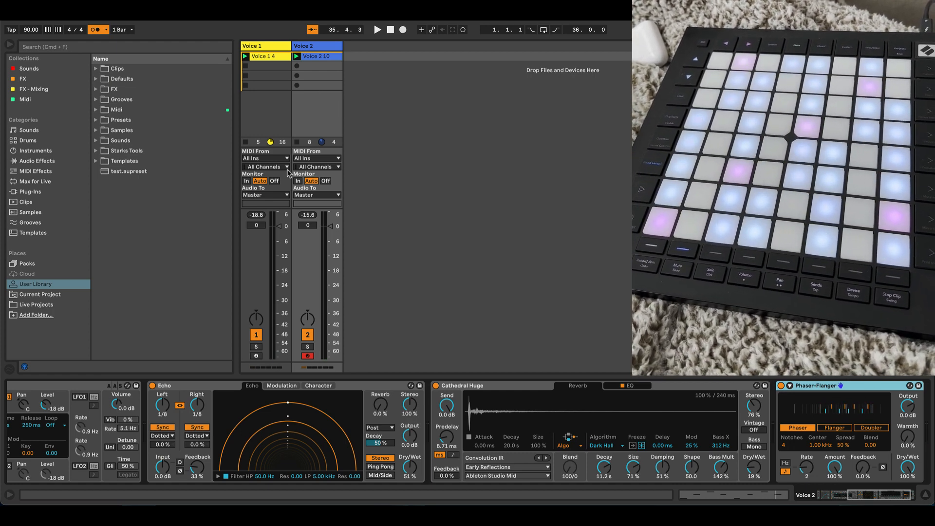
{"action": "scroll", "coordinate": [125, 426], "scroll_direction": "left", "scroll_amount": 5}
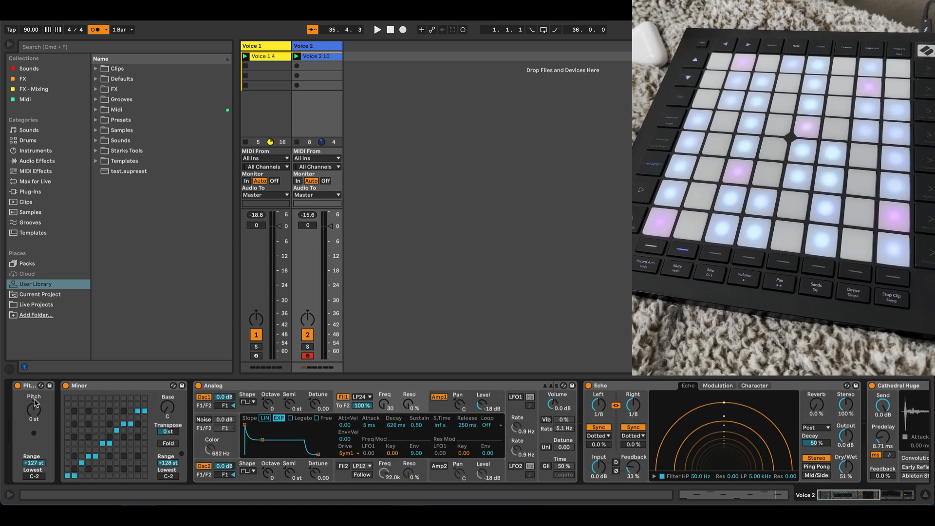
{"action": "left_click", "coordinate": [270, 49]}
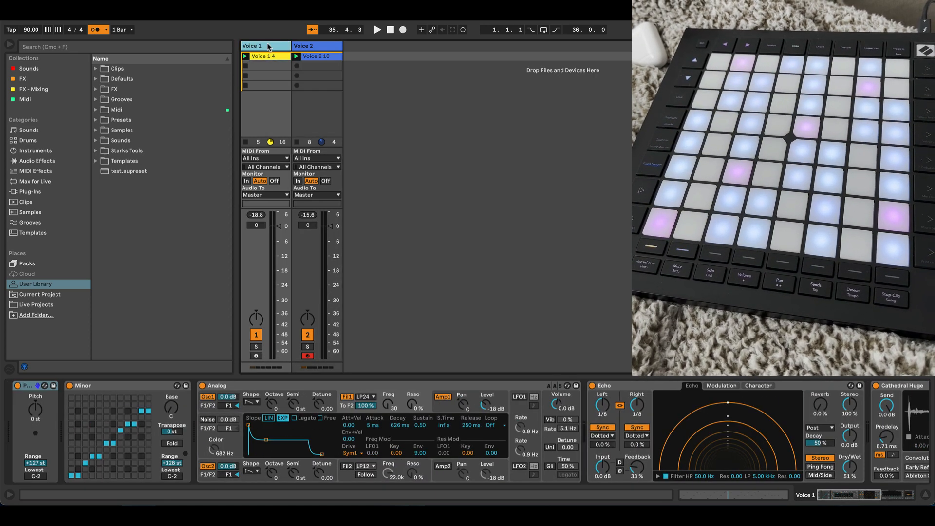
{"action": "left_click", "coordinate": [298, 48]}
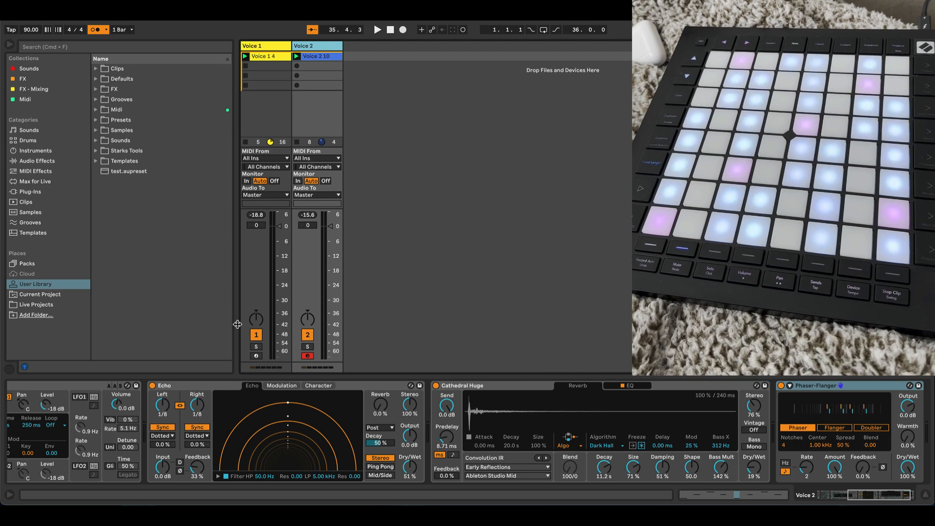
{"action": "scroll", "coordinate": [159, 414], "scroll_direction": "left", "scroll_amount": 5}
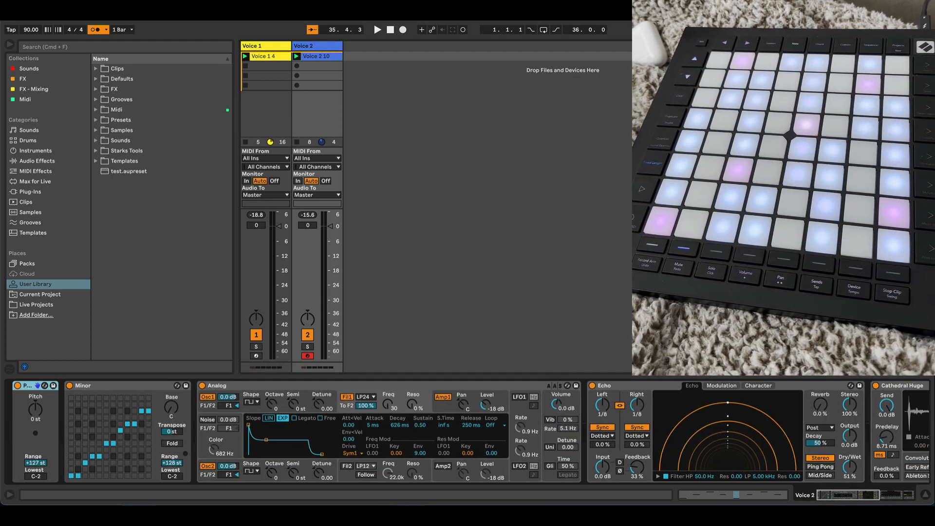
{"action": "left_click", "coordinate": [266, 45]}
{"action": "left_click", "coordinate": [319, 46]}
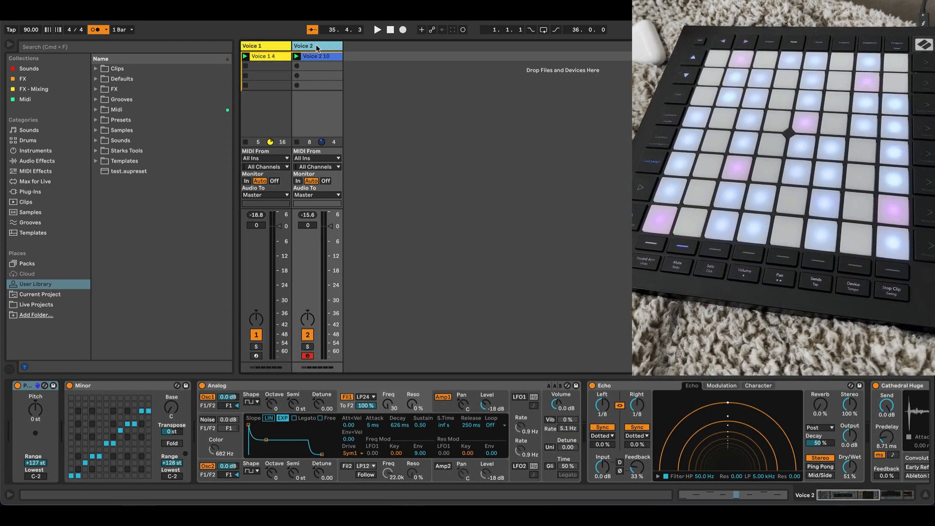
{"action": "left_click", "coordinate": [271, 49]}
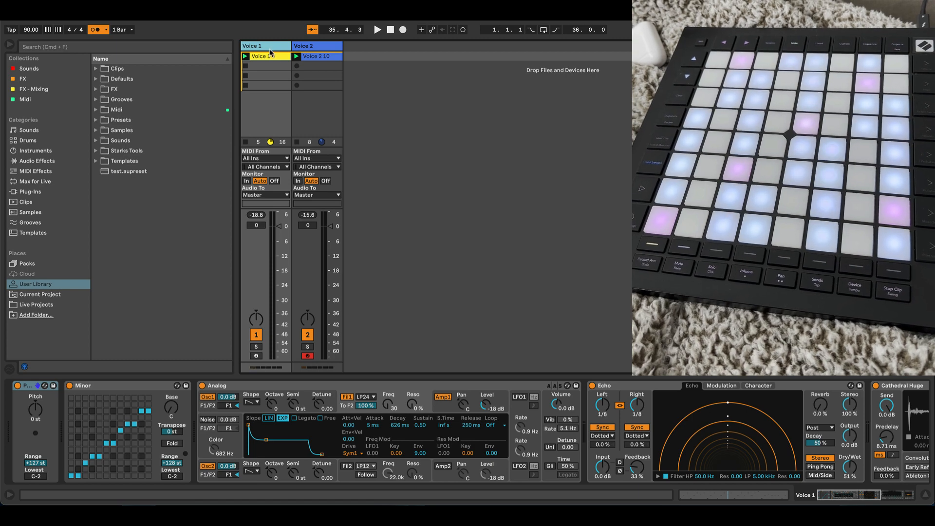
Step: Play the two recorded clips and try the Pitch dial of the Pitch device on Voice 1
{"action": "key", "text": "space"}
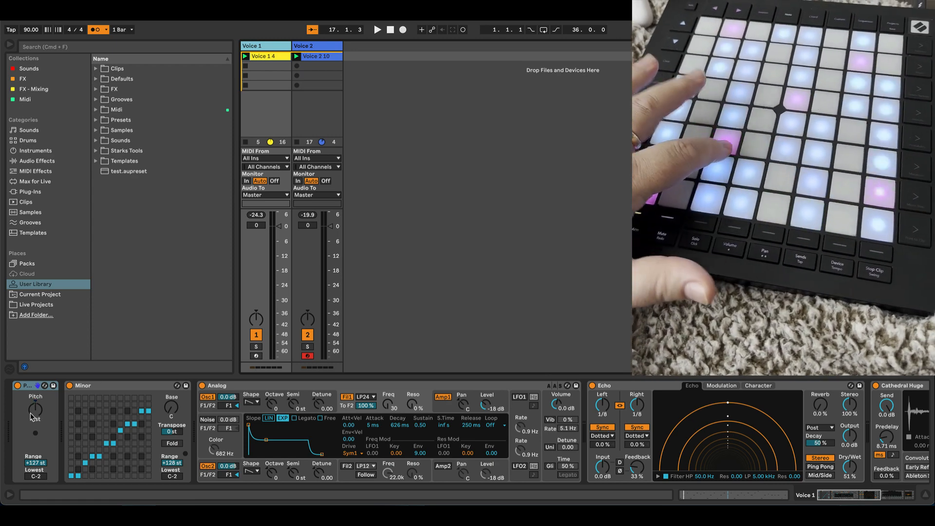
{"action": "left_click_drag", "start_coordinate": [30, 413], "coordinate": [30, 412]}
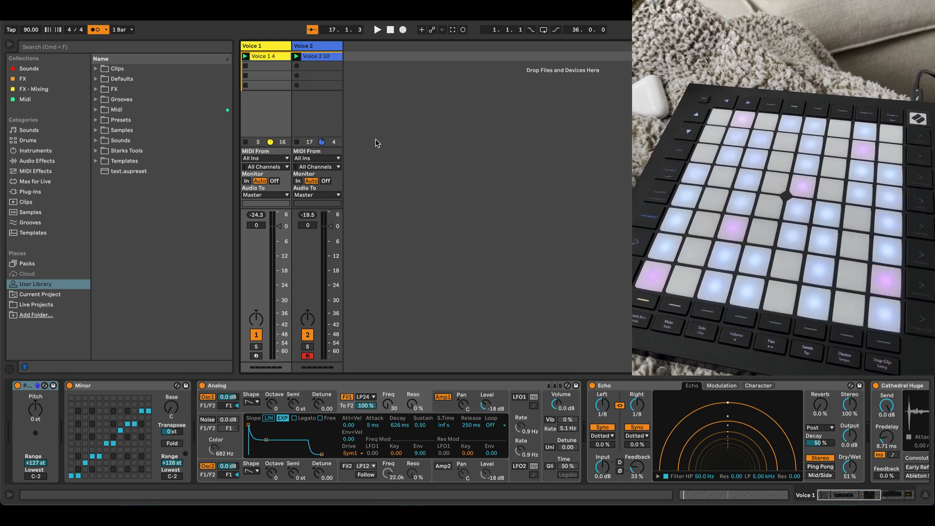
Step: Enable Remote for the first Launchpad Pro MK3 input port in the MIDI preferences, toggling its Track option off and back on
{"action": "key", "text": "super+comma"}
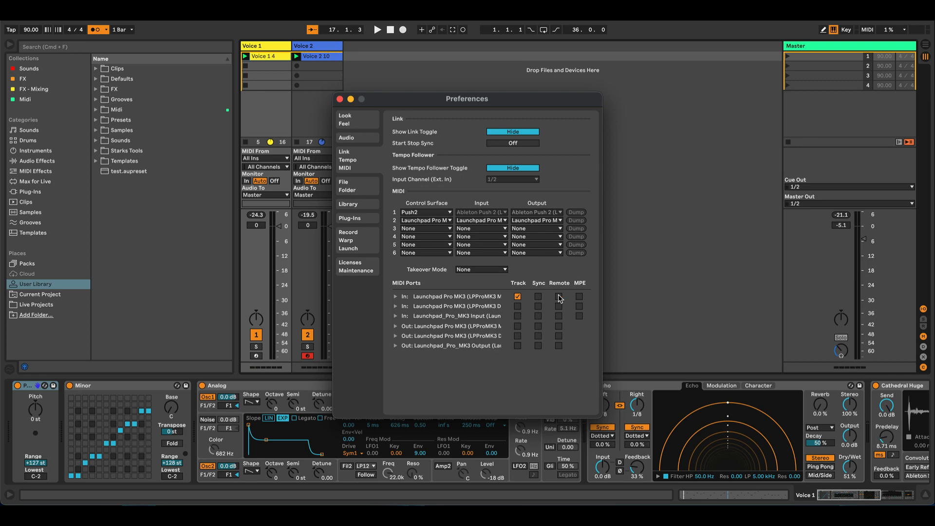
{"action": "left_click", "coordinate": [341, 99]}
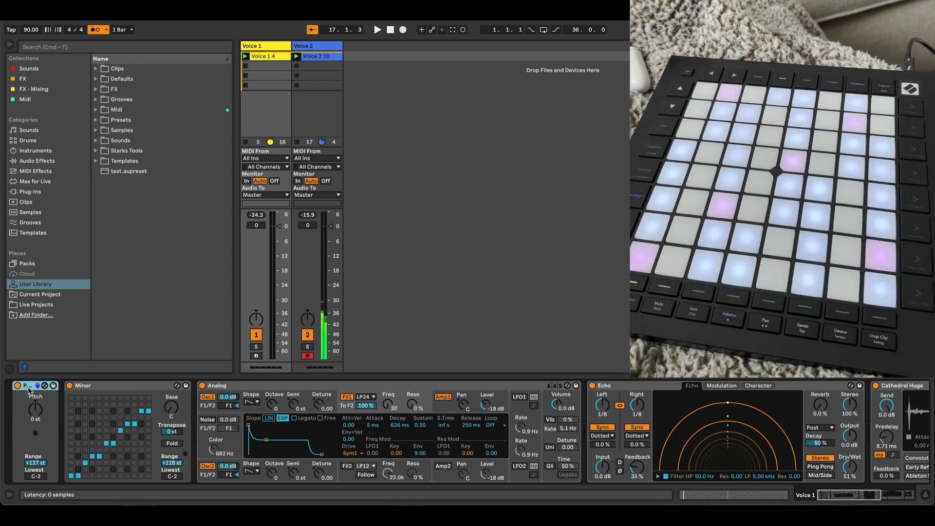
{"action": "key", "text": "super+comma"}
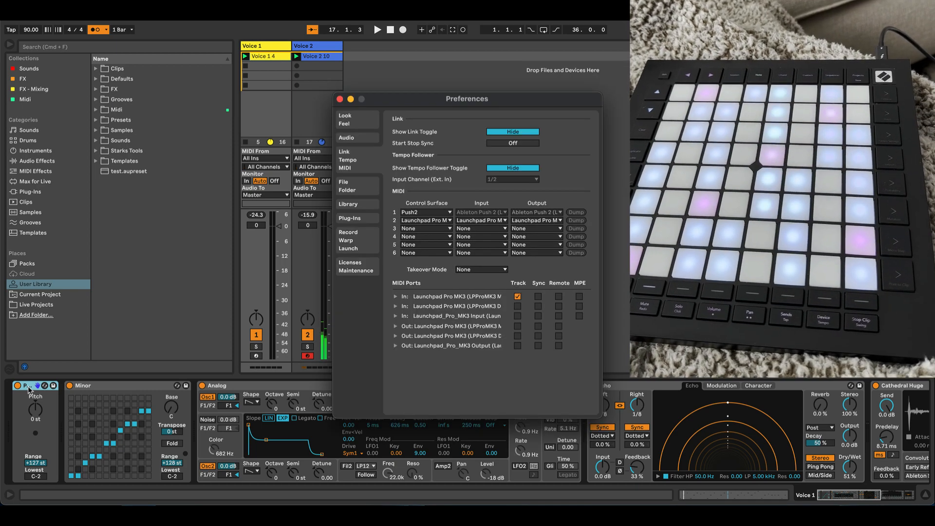
{"action": "left_click", "coordinate": [559, 297]}
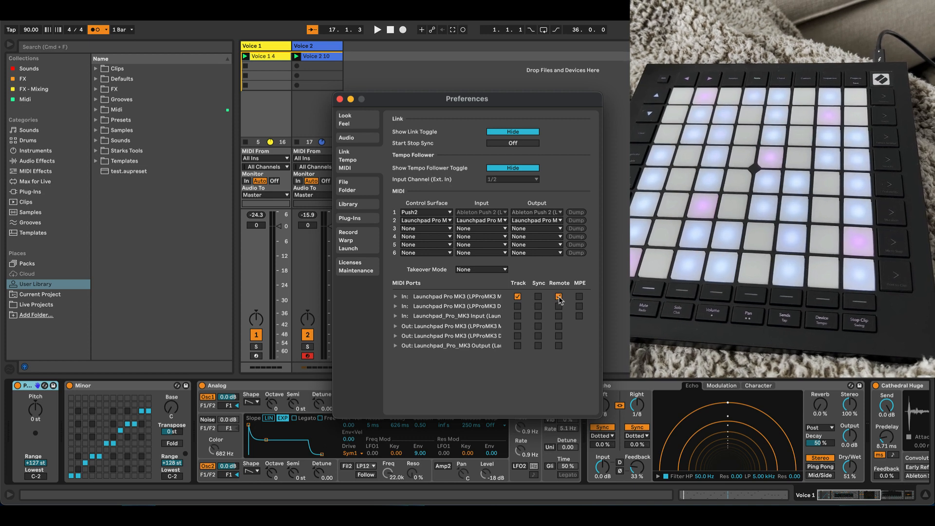
{"action": "left_click", "coordinate": [517, 295]}
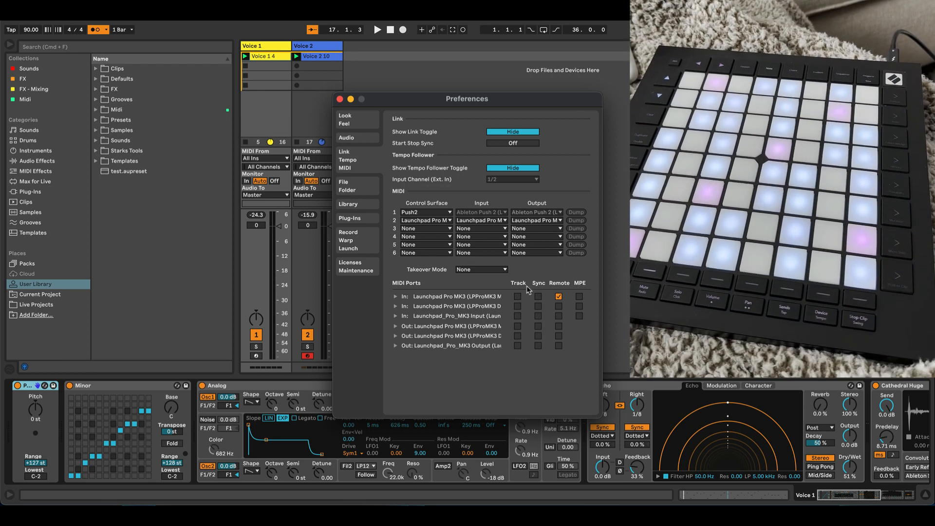
{"action": "left_click", "coordinate": [517, 296]}
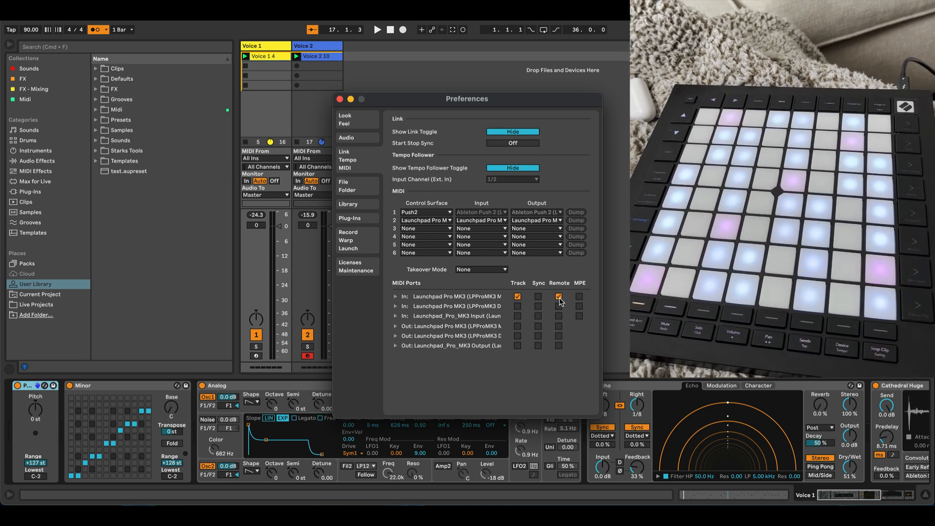
Step: Close the preferences and check the existing MIDI mappings in MIDI map mode
{"action": "left_click", "coordinate": [340, 100]}
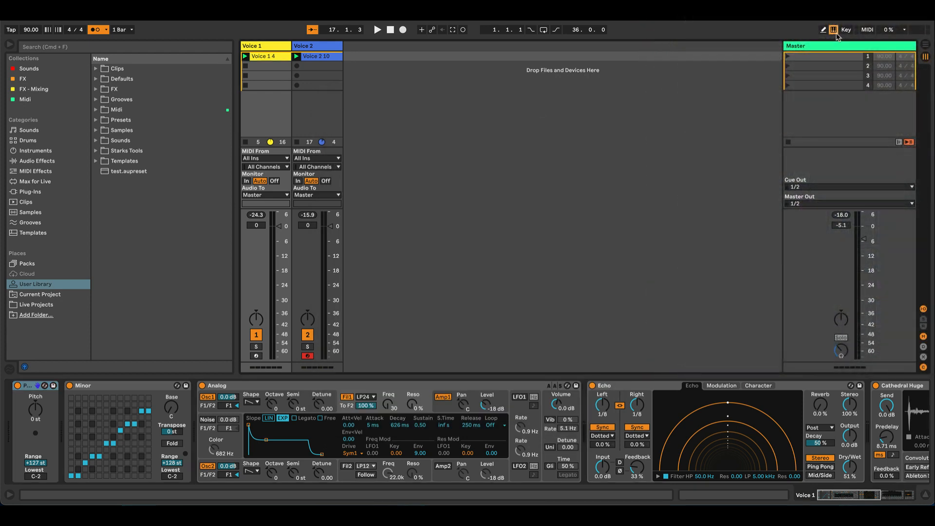
{"action": "left_click", "coordinate": [867, 30]}
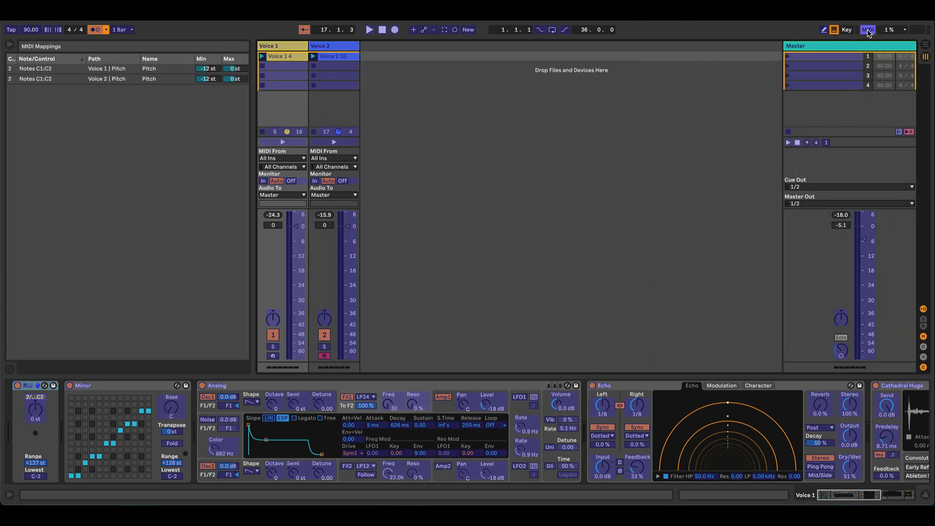
{"action": "left_click", "coordinate": [868, 31]}
{"action": "left_click", "coordinate": [868, 31]}
{"action": "left_click", "coordinate": [866, 30]}
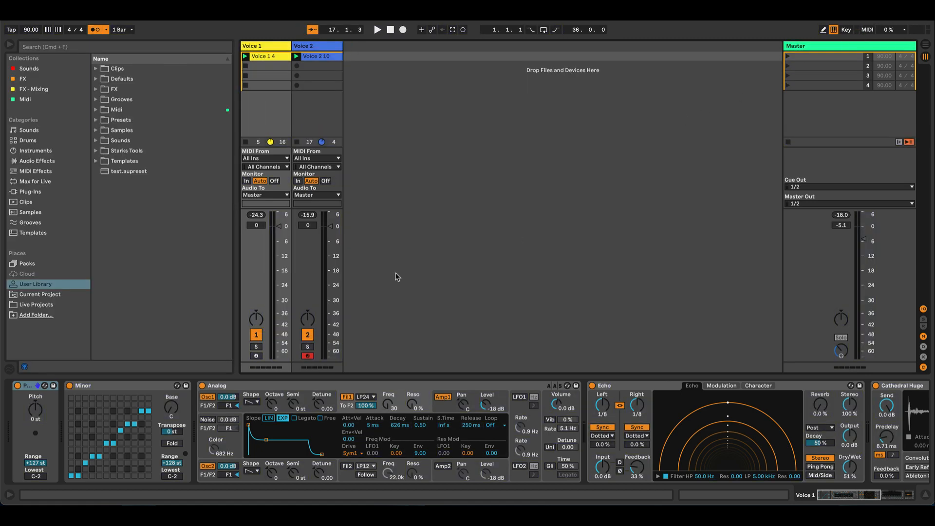
Step: Delete the existing Pitch mappings of Voice 1 and Voice 2 from the MIDI mappings
{"action": "key", "text": "super+m"}
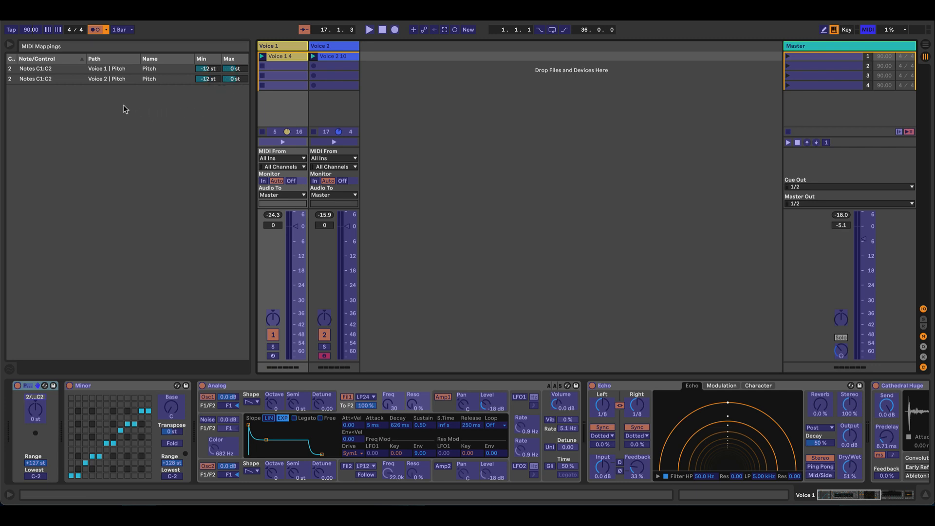
{"action": "left_click", "coordinate": [89, 71]}
{"action": "key", "text": "Delete"}
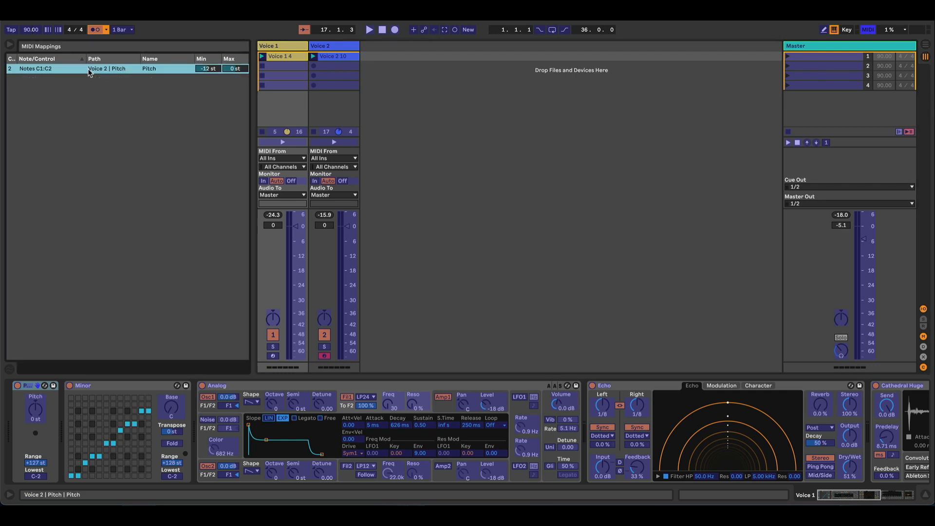
{"action": "key", "text": "Delete"}
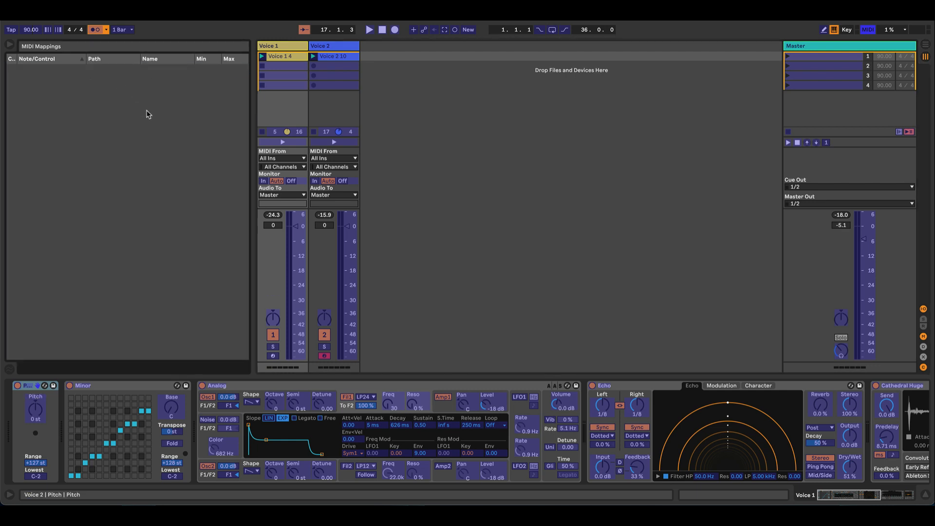
{"action": "key", "text": "super+m"}
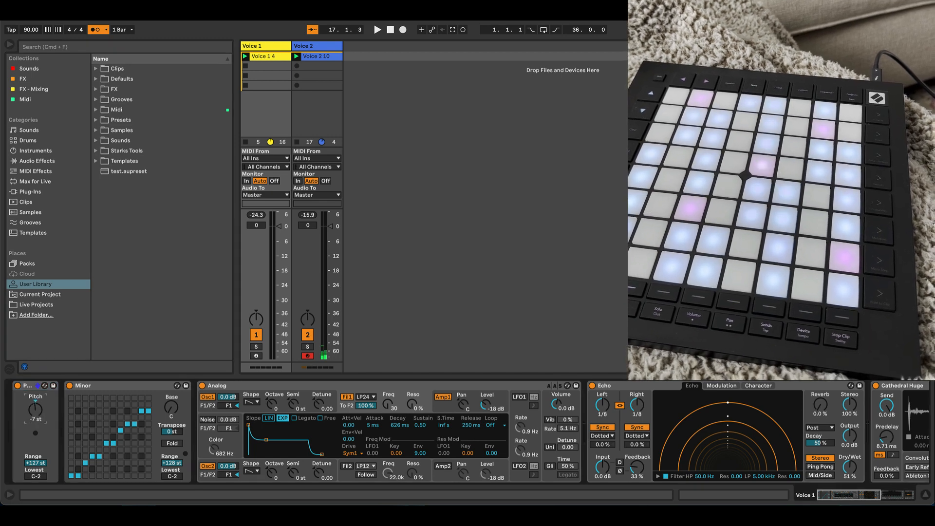
Step: Reset the Pitch dial on Voice 1 to 0 st and MIDI-map it to the note range C1:C2 on channel 2
{"action": "double_click", "coordinate": [37, 410]}
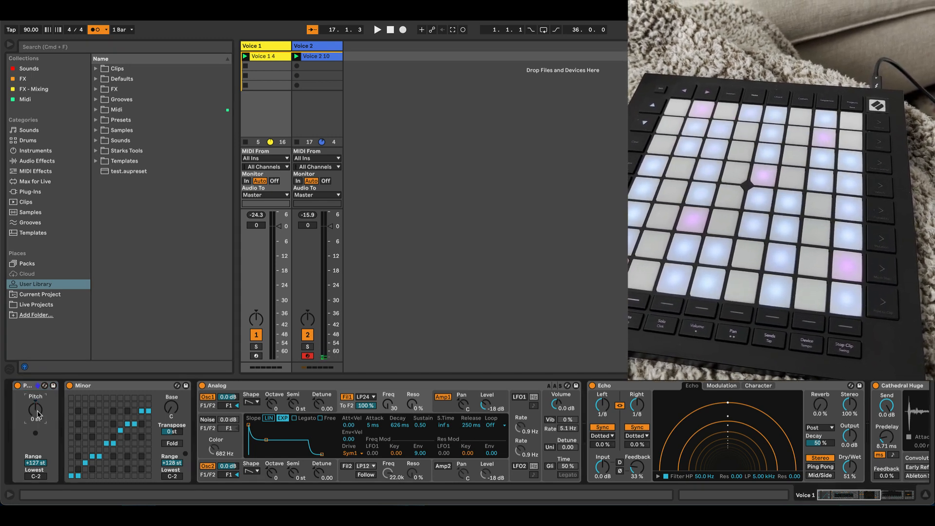
{"action": "key", "text": "super+m"}
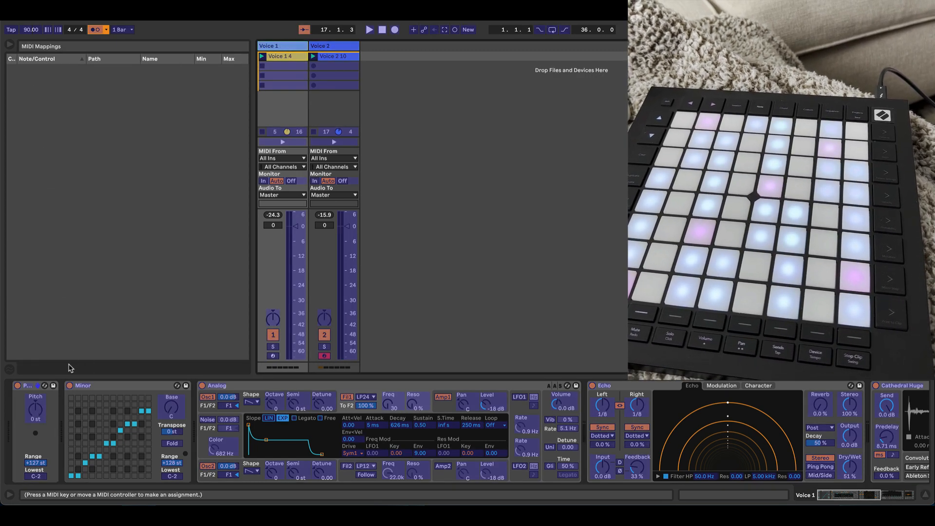
{"action": "left_click", "coordinate": [36, 412]}
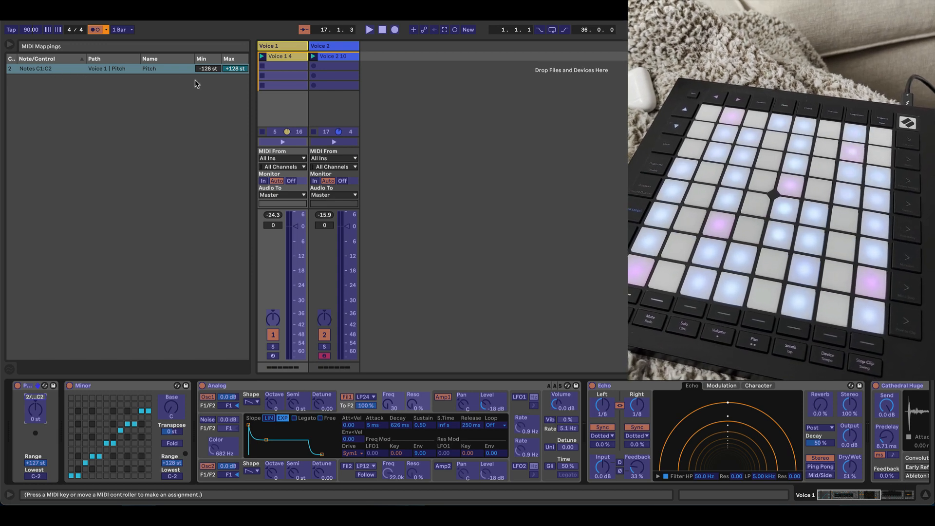
Step: Limit the Voice 1 Pitch mapping to a minimum of -12 st and a maximum of 0 st
{"action": "left_click", "coordinate": [208, 69]}
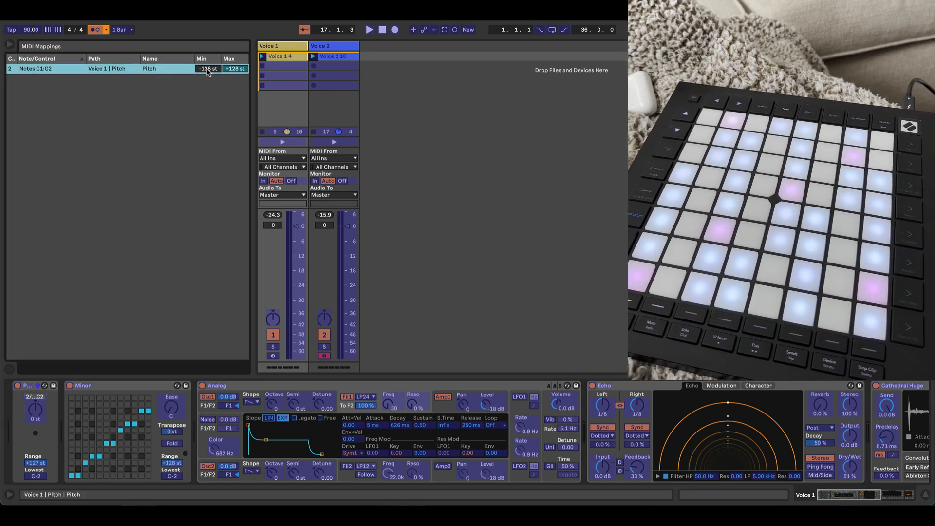
{"action": "double_click", "coordinate": [208, 69]}
{"action": "type", "text": "-12"}
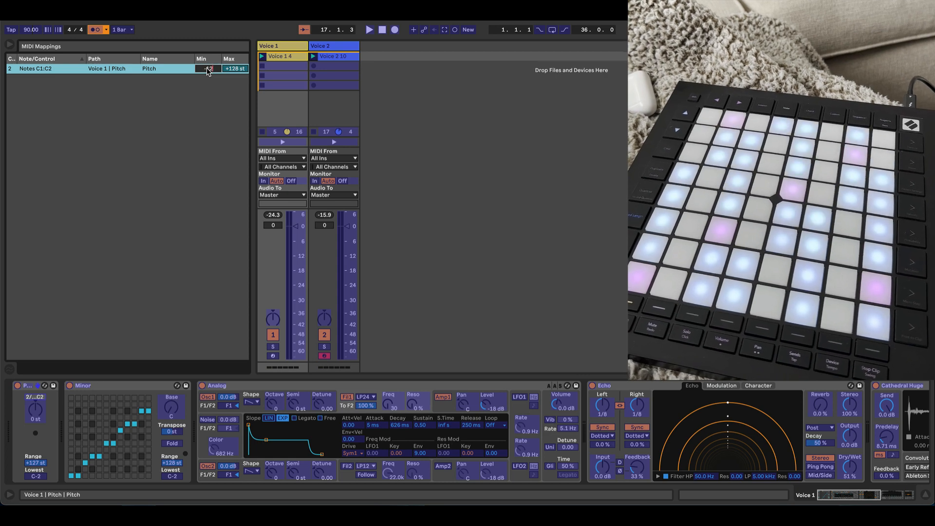
{"action": "key", "text": "Return"}
{"action": "double_click", "coordinate": [235, 70]}
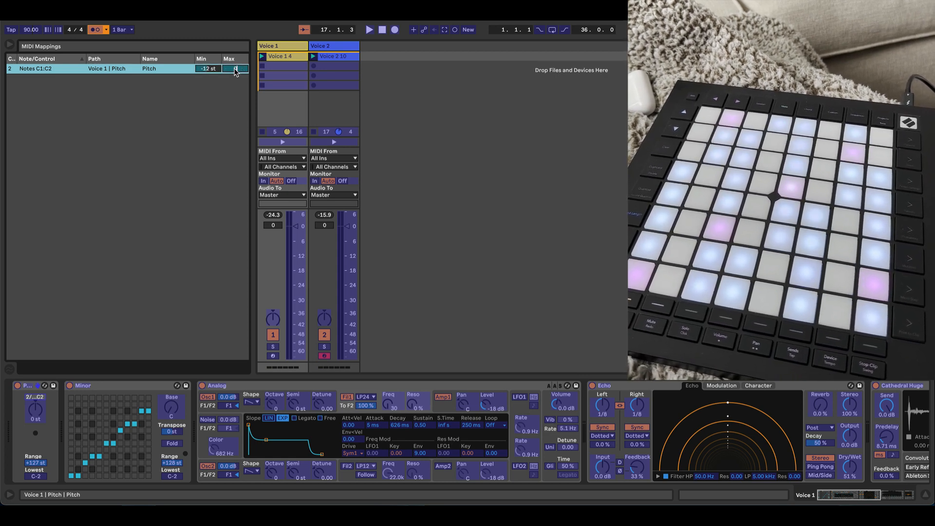
{"action": "key", "text": "Return"}
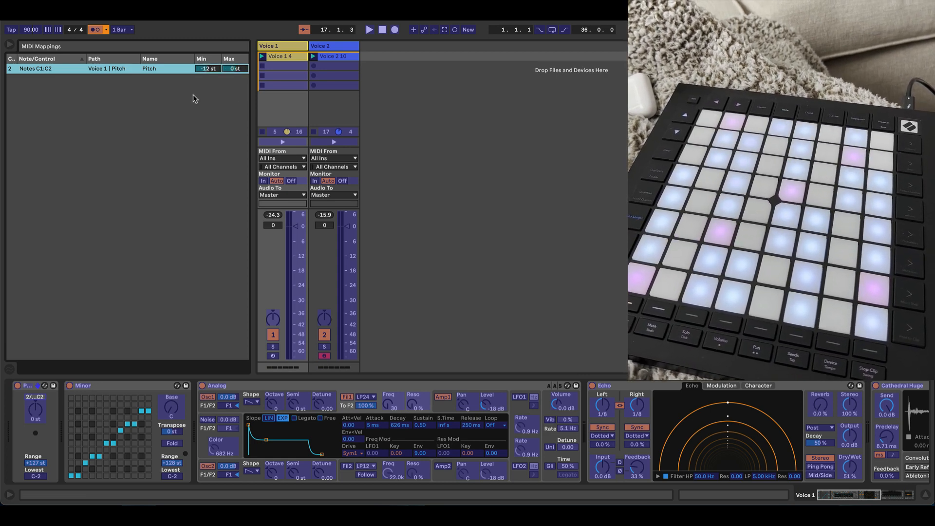
Step: Map the Voice 2 Pitch dial to notes C1:C2 on channel 2, with a minimum of -12 st and a maximum of 0 st
{"action": "left_click", "coordinate": [327, 47]}
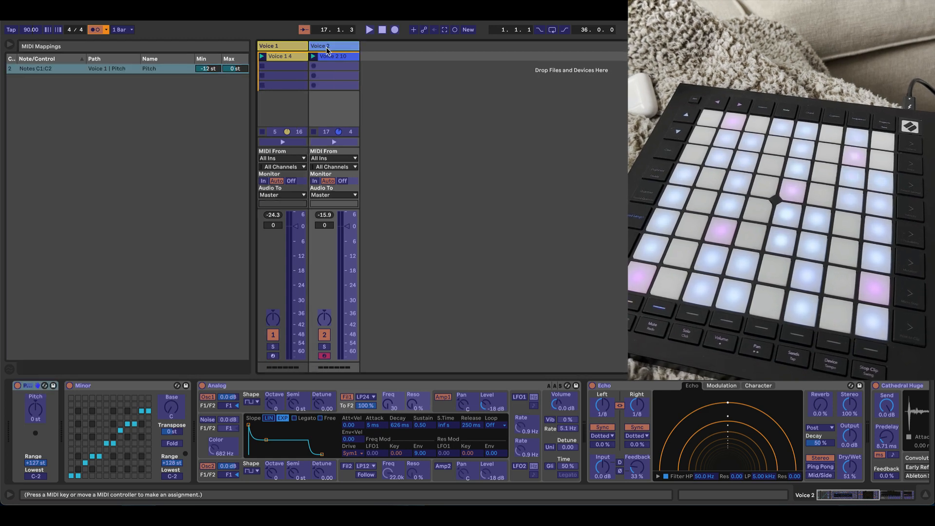
{"action": "left_click", "coordinate": [35, 411]}
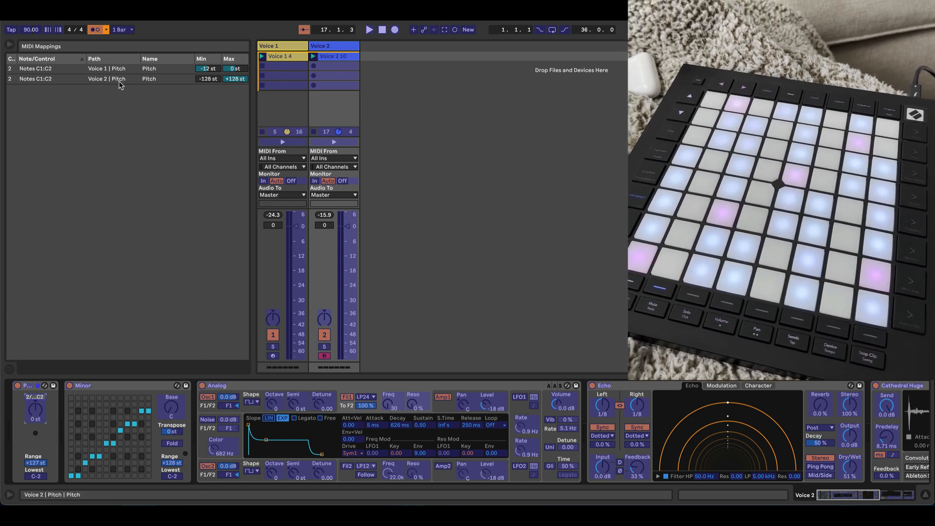
{"action": "left_click", "coordinate": [209, 81]}
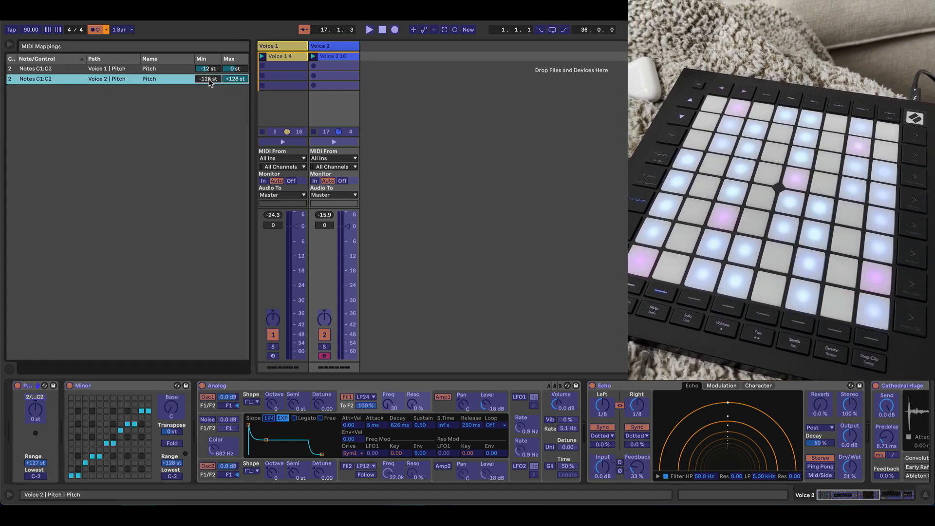
{"action": "type", "text": "-12"}
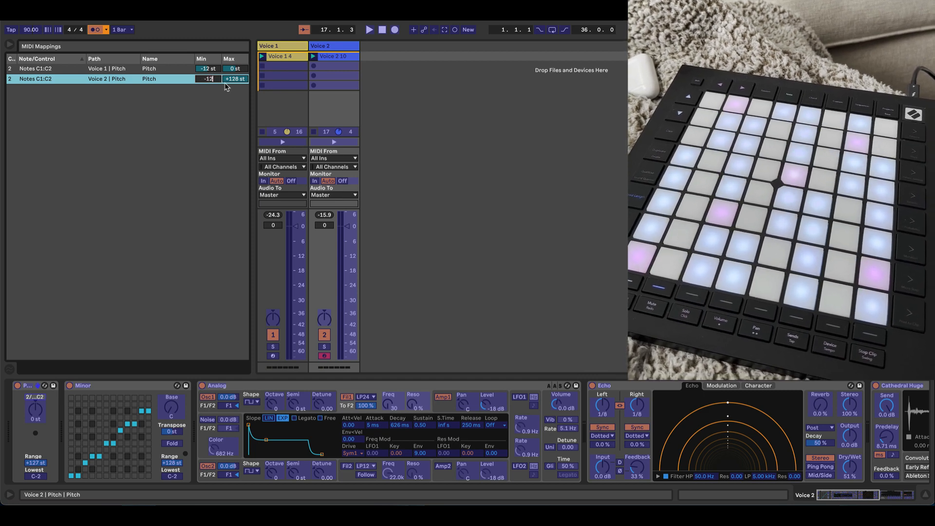
{"action": "left_click", "coordinate": [240, 80]}
{"action": "type", "text": "0"}
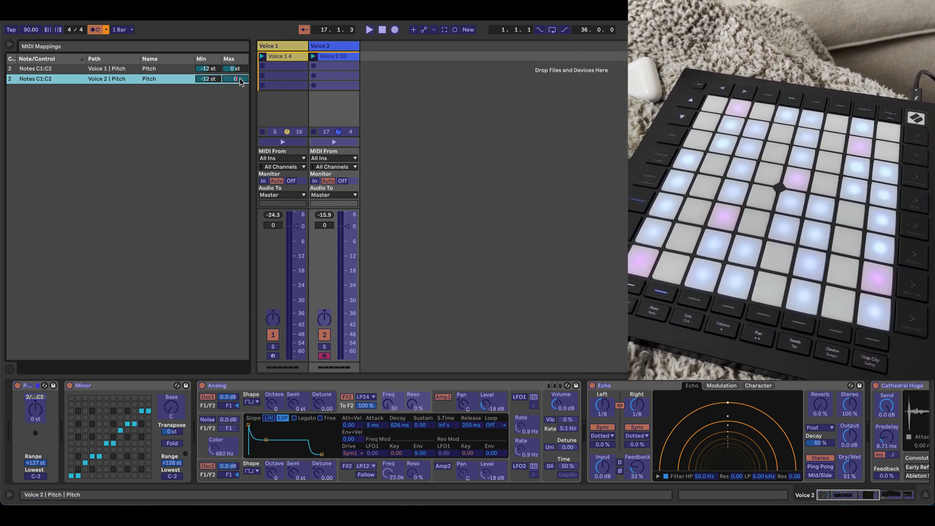
{"action": "key", "text": "Return"}
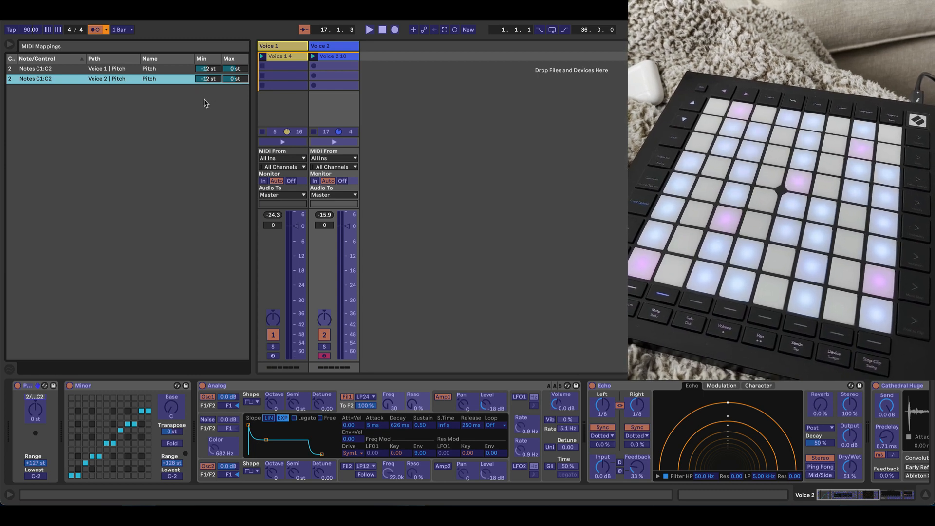
{"action": "key", "text": "super+m"}
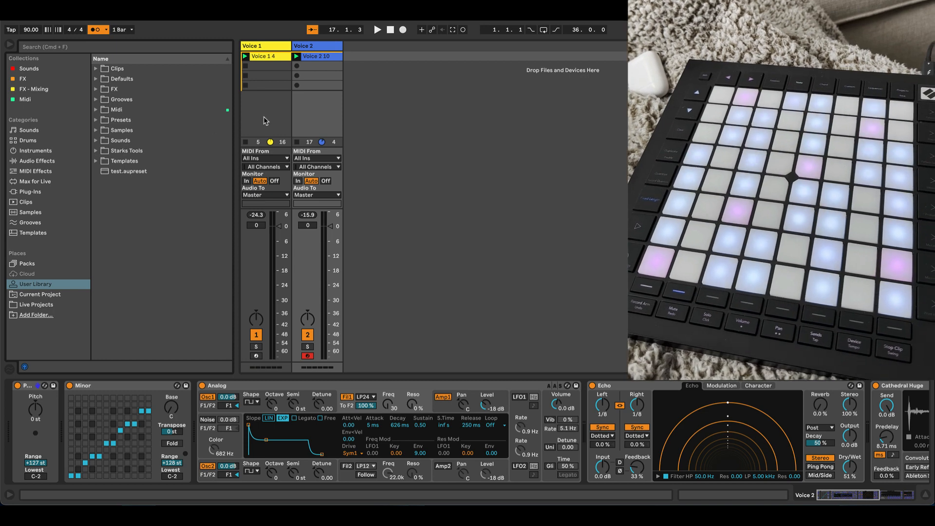
Step: Show the Voice 1 devices and play both clips to try the mapped Pitch control, then stop playback
{"action": "left_click", "coordinate": [266, 121]}
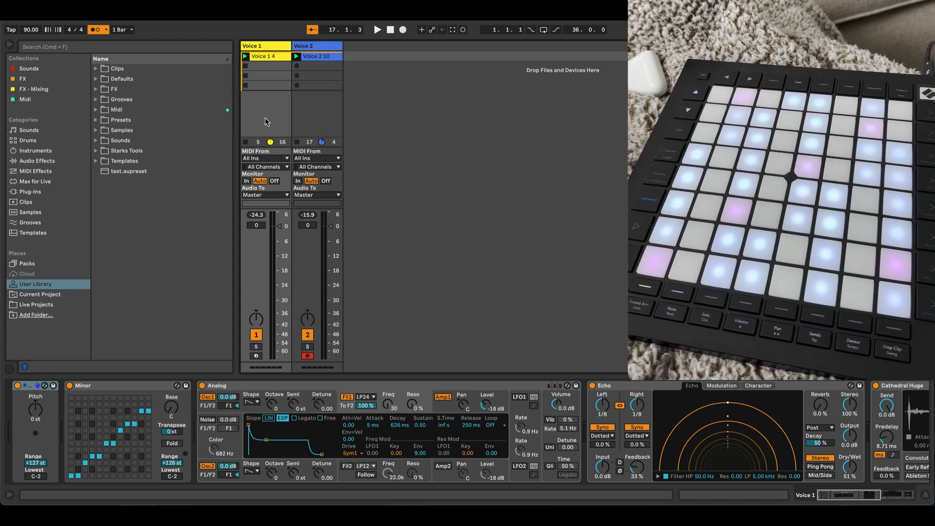
{"action": "left_click", "coordinate": [377, 30]}
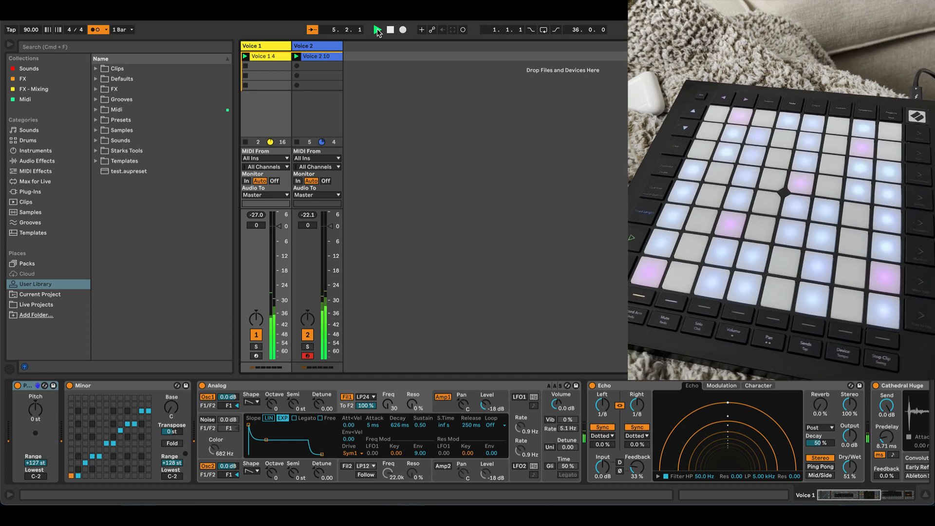
{"action": "key", "text": "space"}
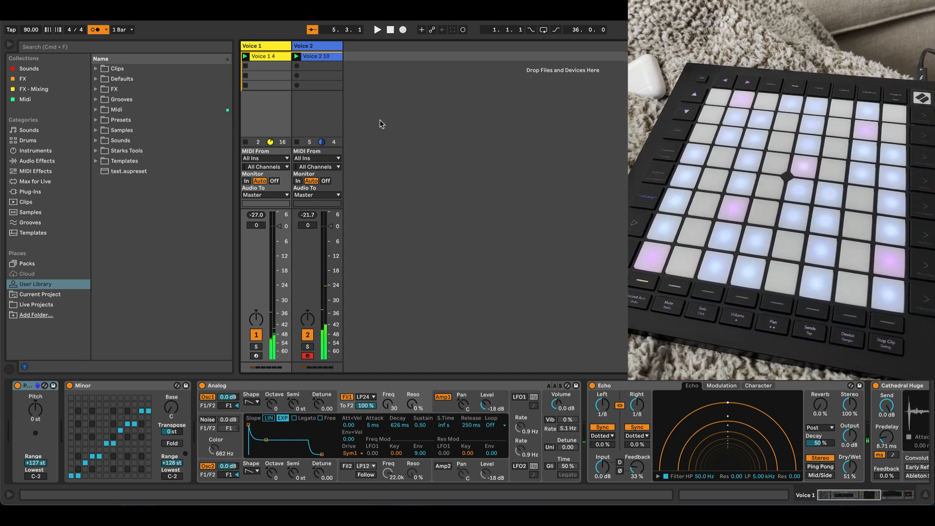